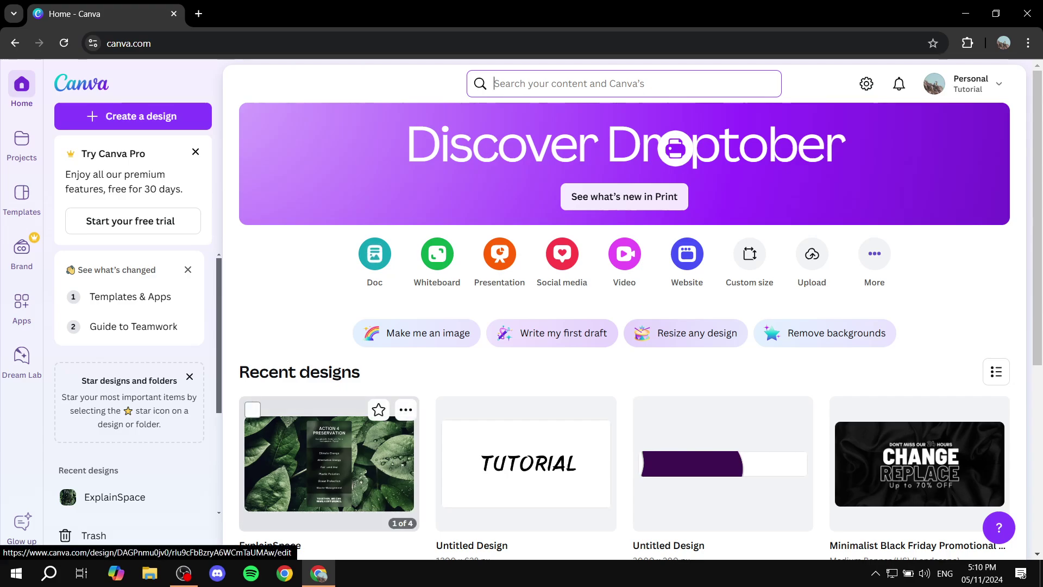
Open the ExplainSpace website design from the recent designs and add a blank fourth page
scroll(329, 435, "down", 1)
left_click(329, 435)
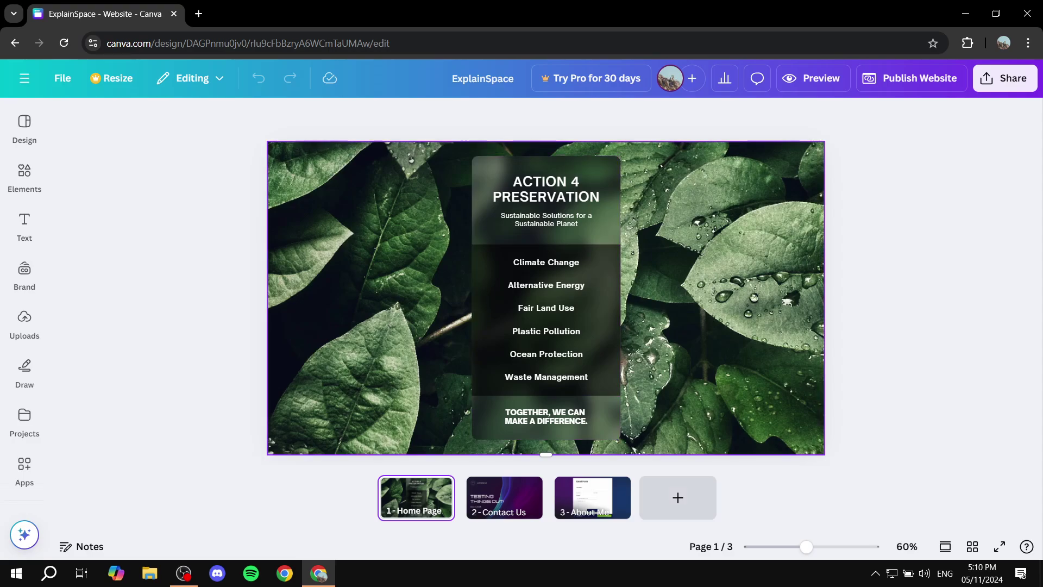
left_click(677, 498)
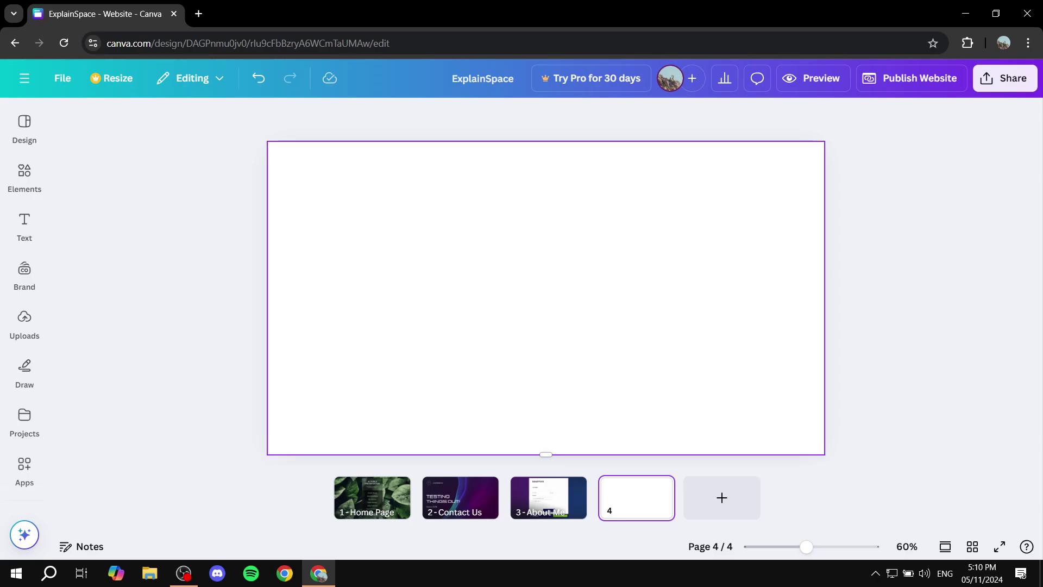
Apply the recently used green leaf template to page 4 and delete all its text and overlay panels, keeping only the background image
left_click(24, 125)
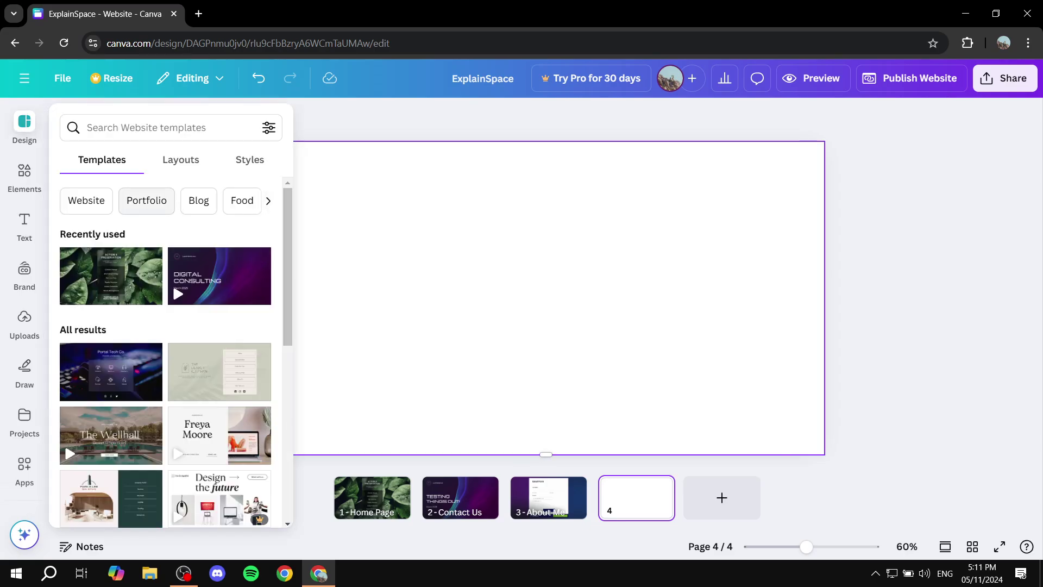
left_click(145, 254)
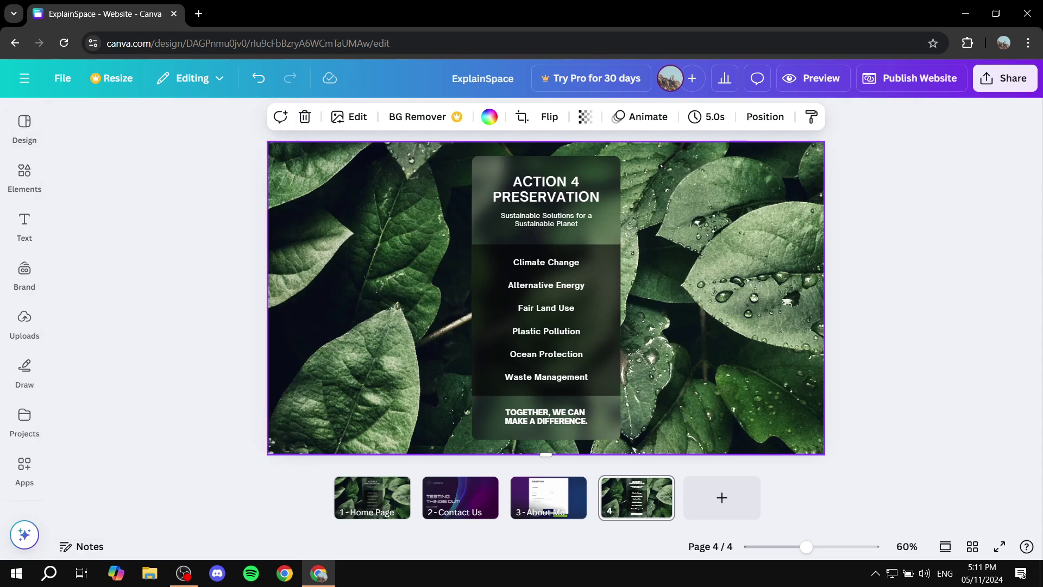
mouse_move(656, 418)
left_mouse_down()
mouse_move(484, 285)
mouse_move(448, 142)
left_mouse_up()
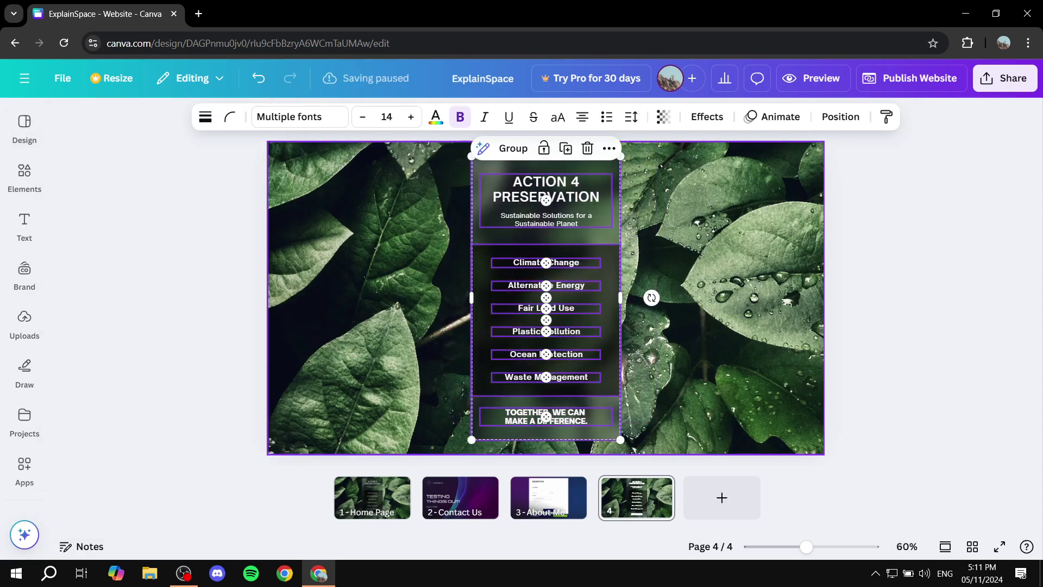
key("Delete")
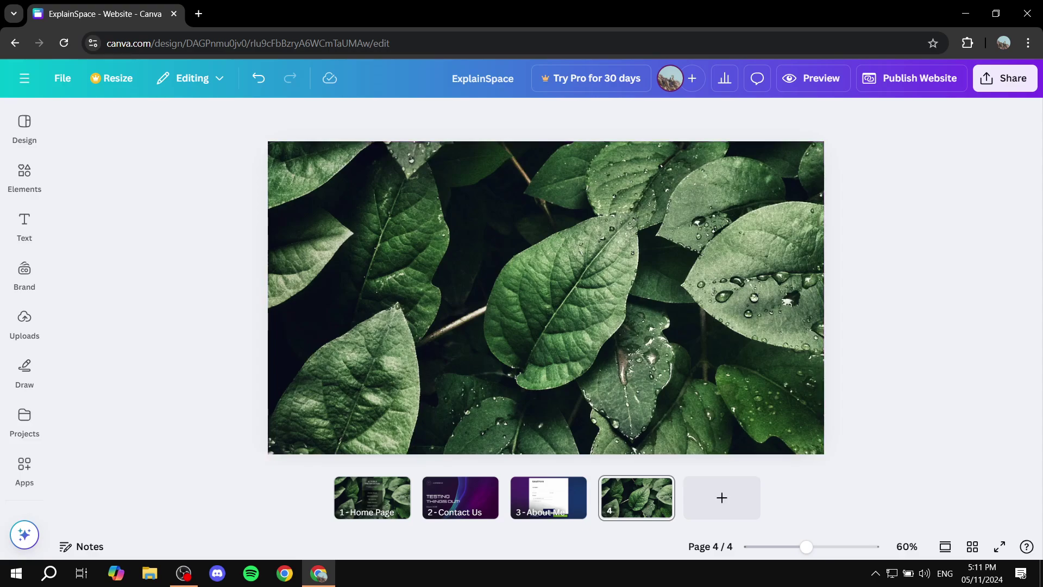
Add a heading reading "Click Over Here!" and place it centred near the top of page 4
mouse_move(24, 227)
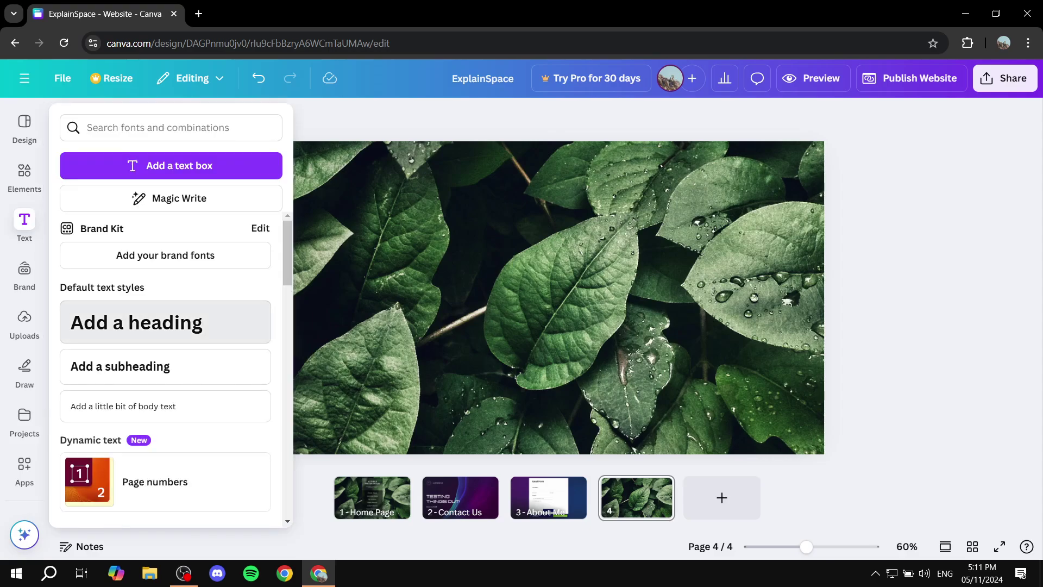
left_click(136, 323)
left_click(413, 321)
left_click_drag(546, 297, 546, 216)
left_click(546, 217)
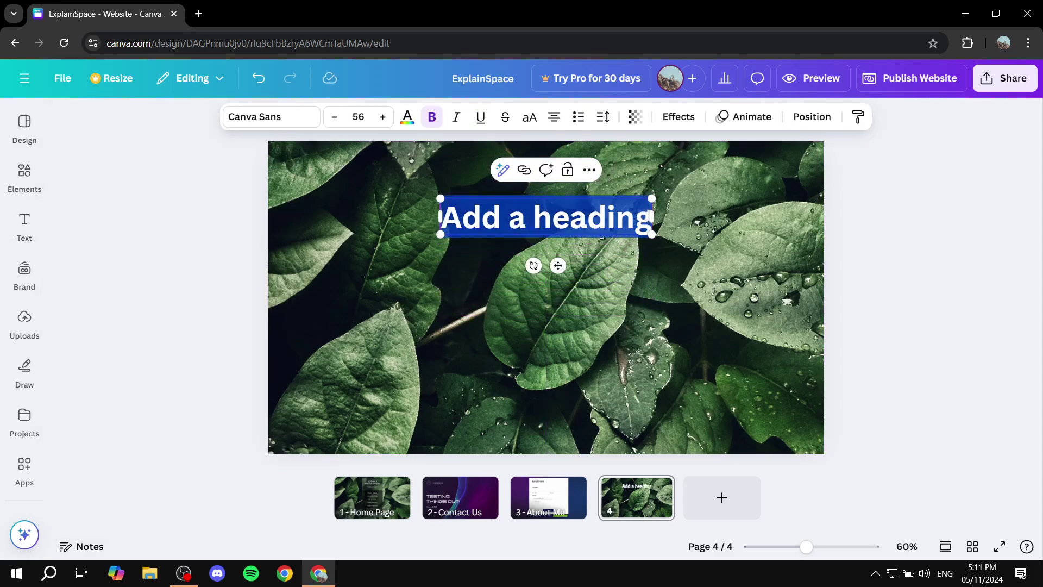
type("Click")
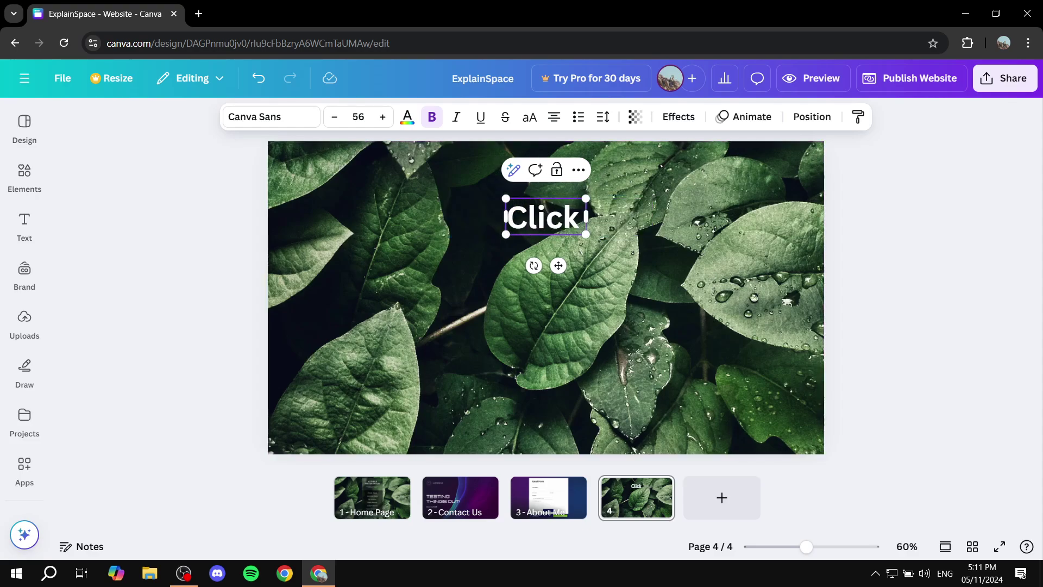
type(" Over Here!")
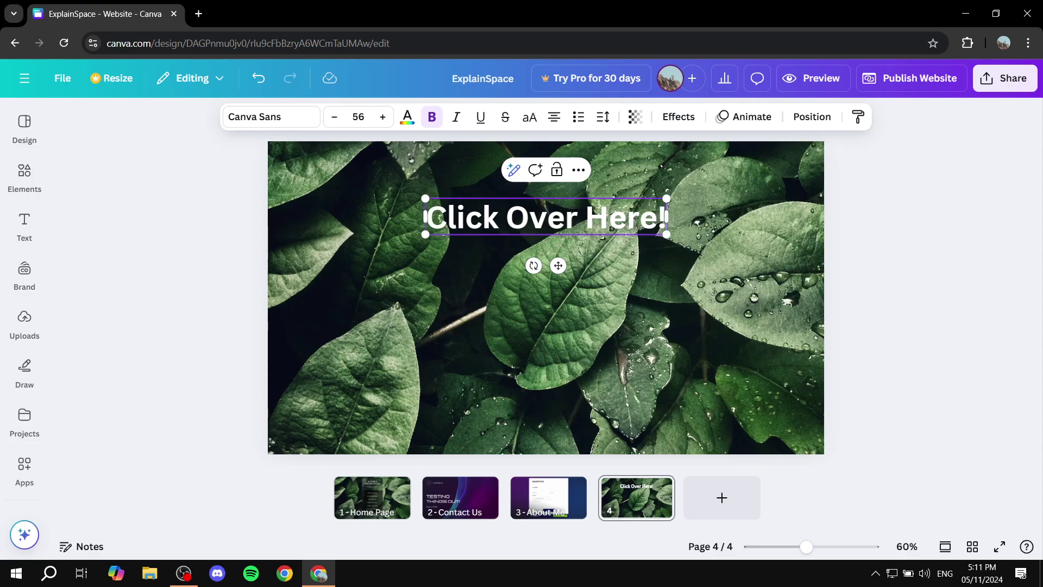
left_click(546, 326)
left_click_drag(546, 216, 546, 200)
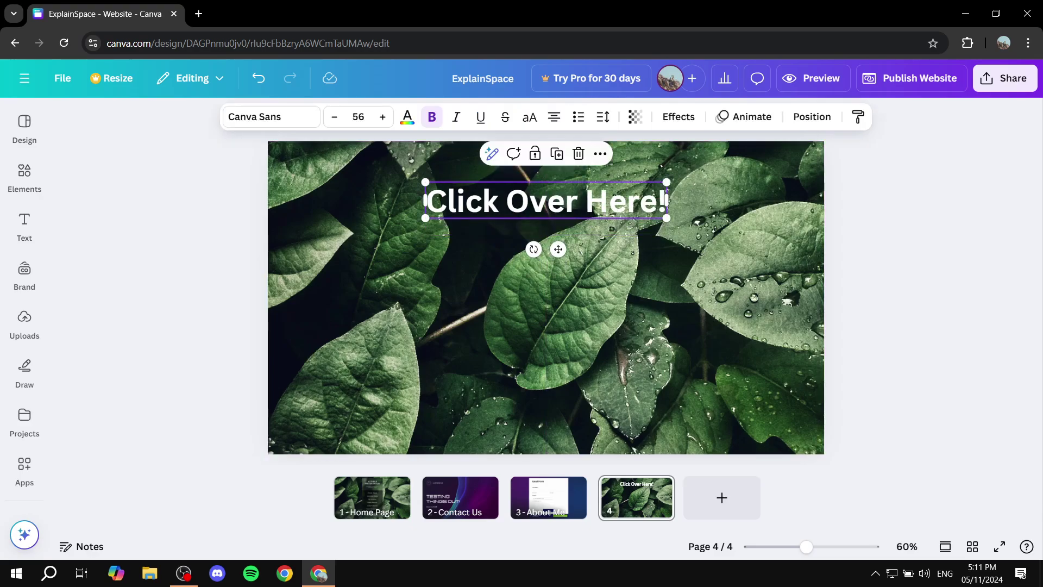
Try to link the "Click Over Here!" heading to google.com without selecting any of its text
left_click(600, 153)
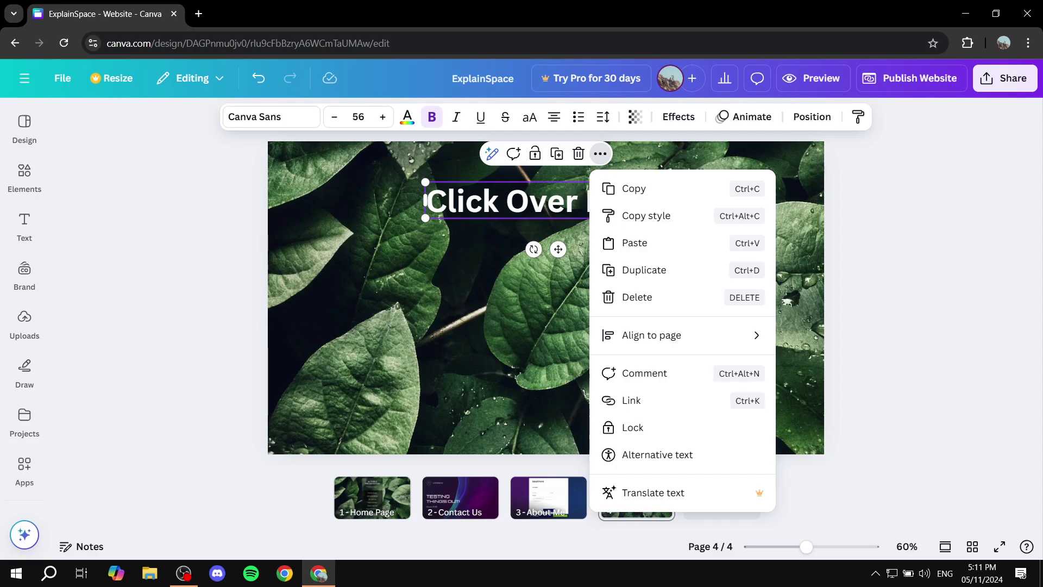
left_click(530, 201)
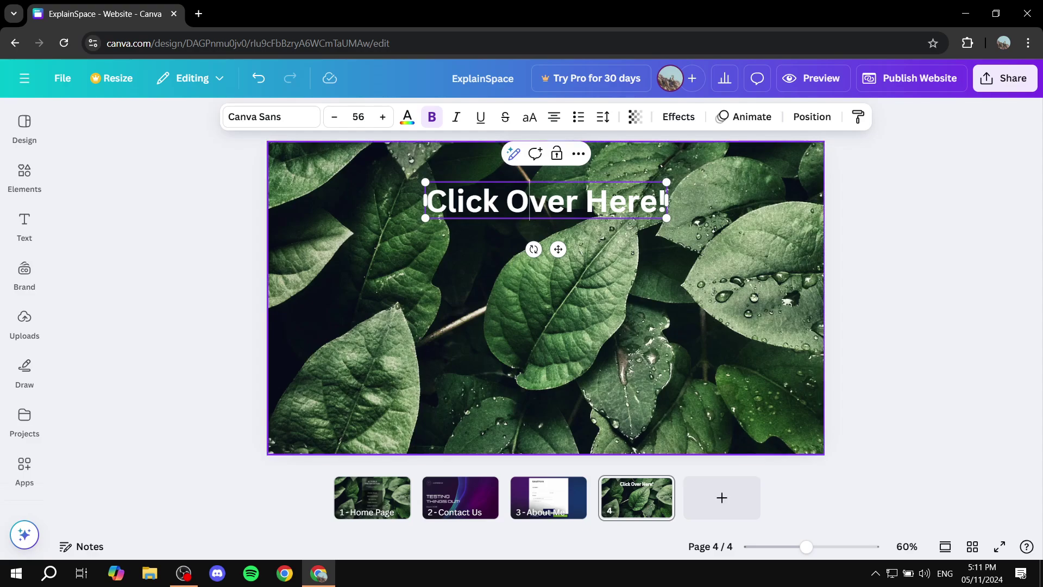
left_click(579, 154)
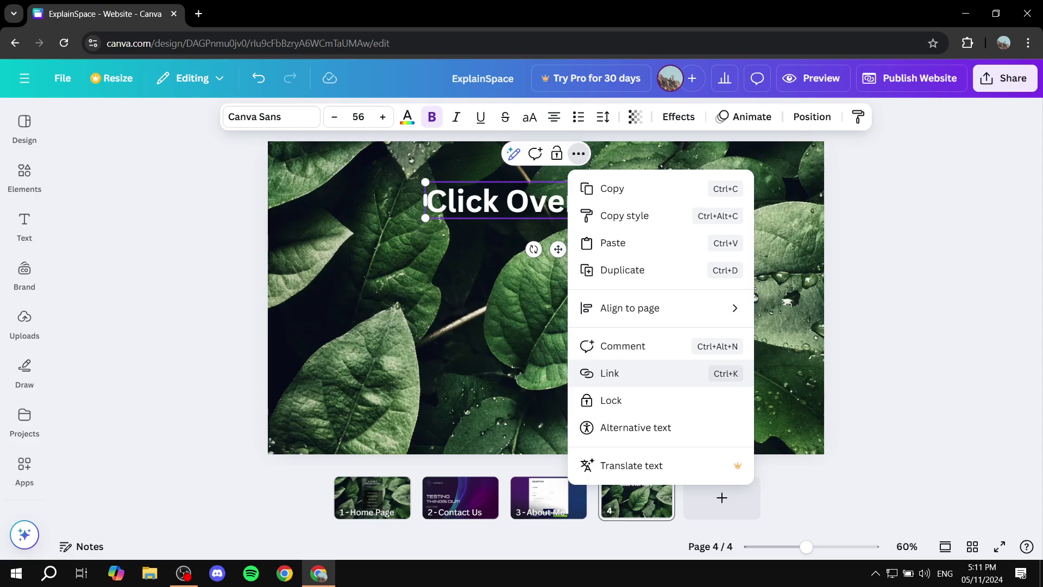
left_click(609, 373)
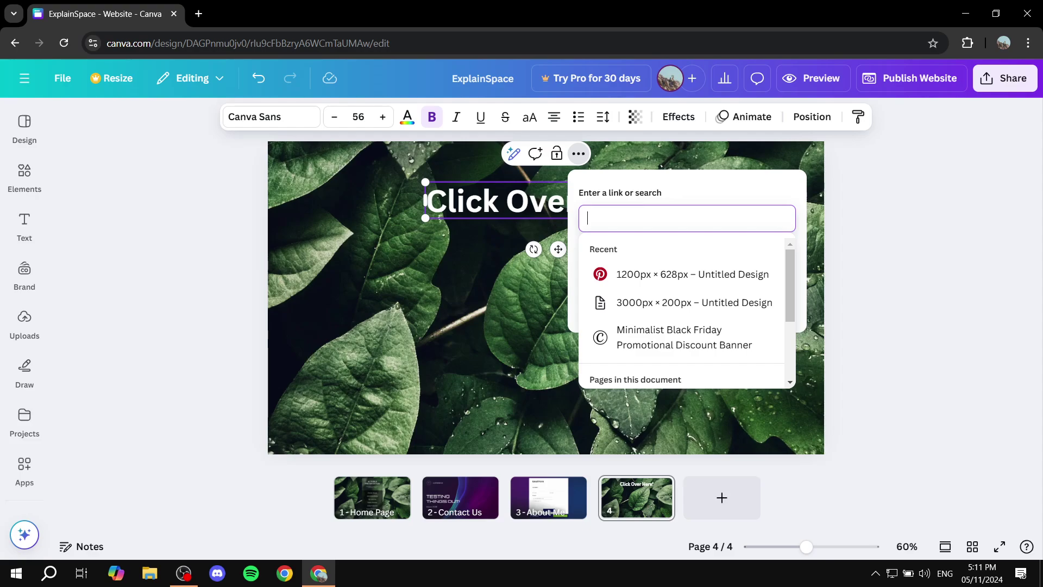
left_click(587, 218)
scroll(682, 310, "down", 3)
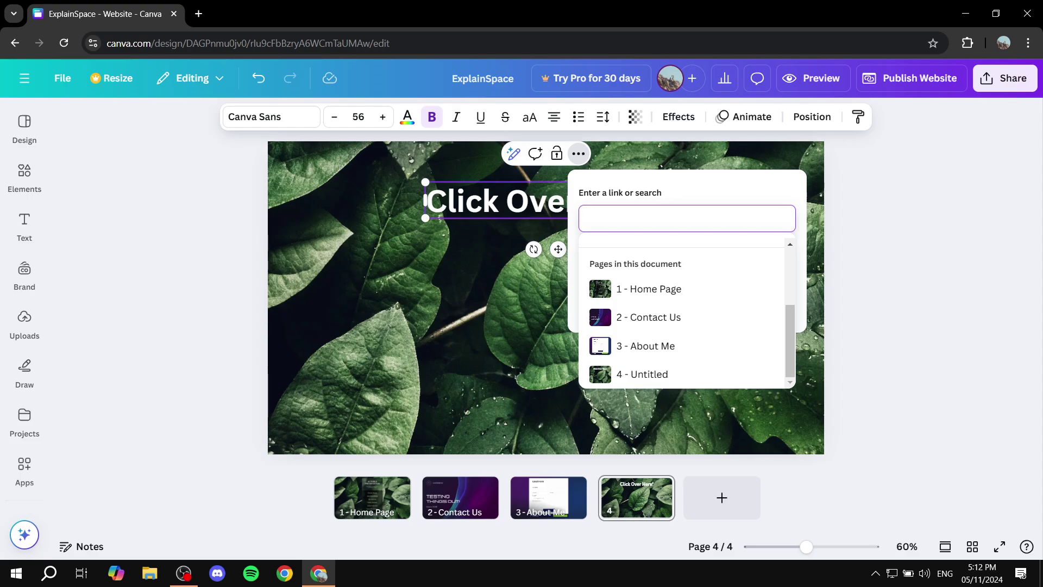
type("g")
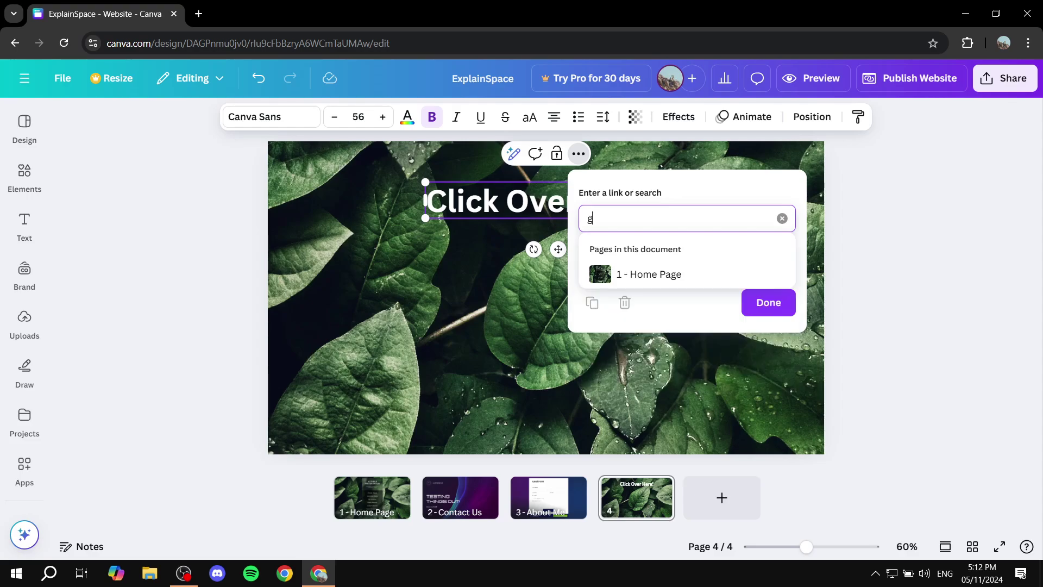
type("oogle.com")
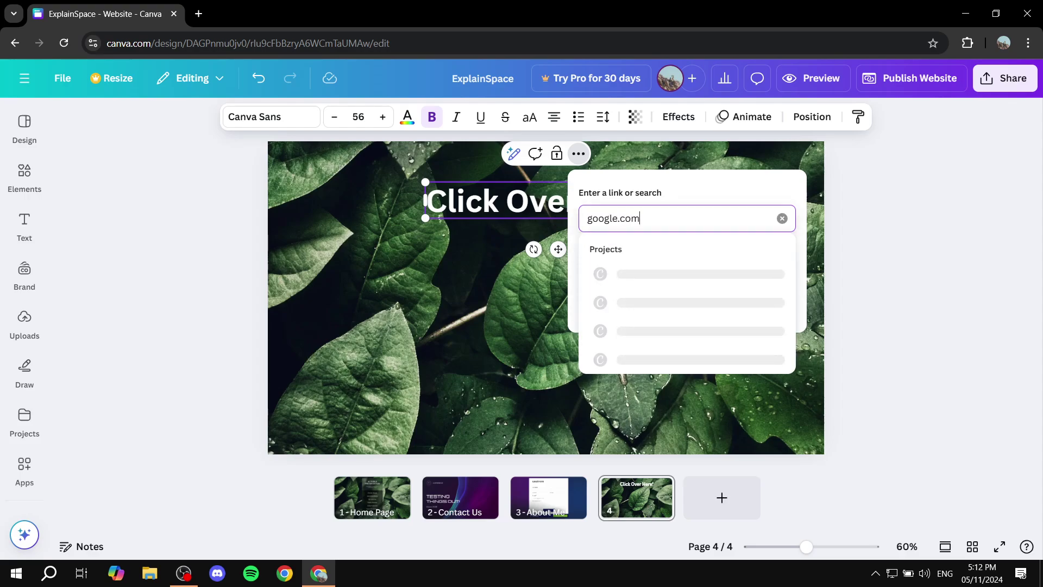
key("Return")
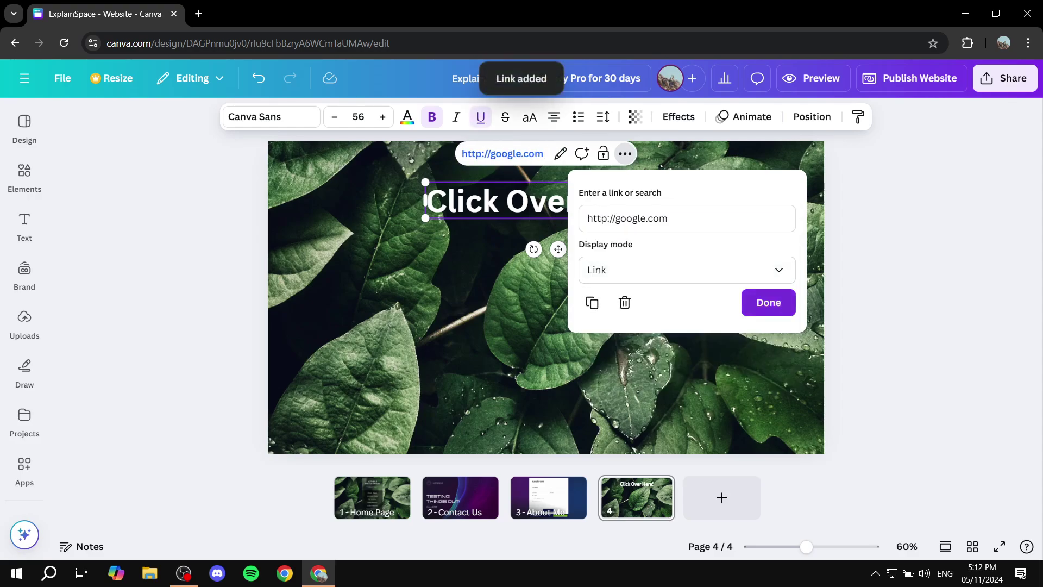
left_click(769, 302)
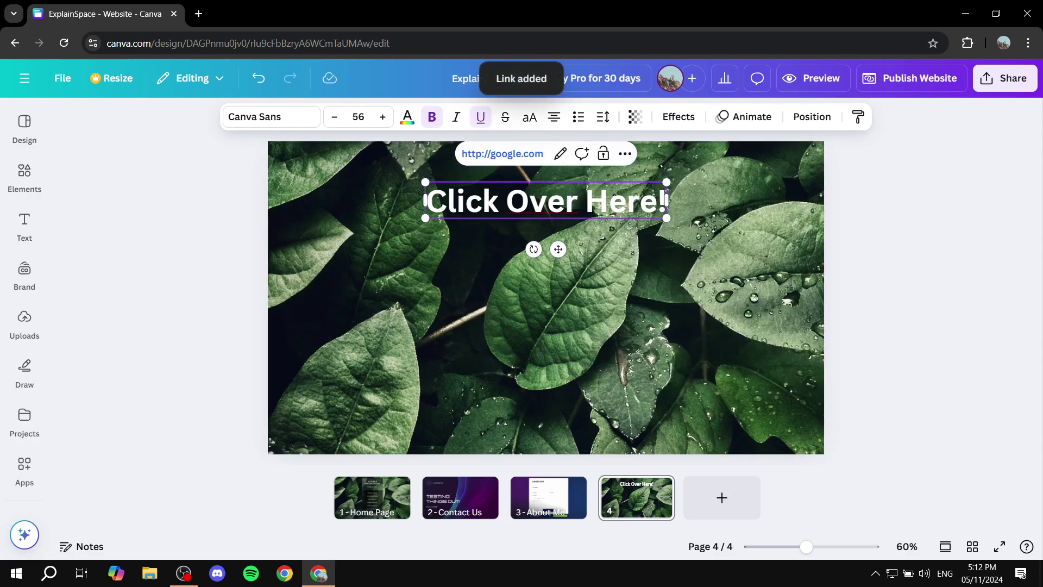
Check individual words of the "Click Over Here!" heading for the google.com link
double_click(626, 201)
left_click(546, 201)
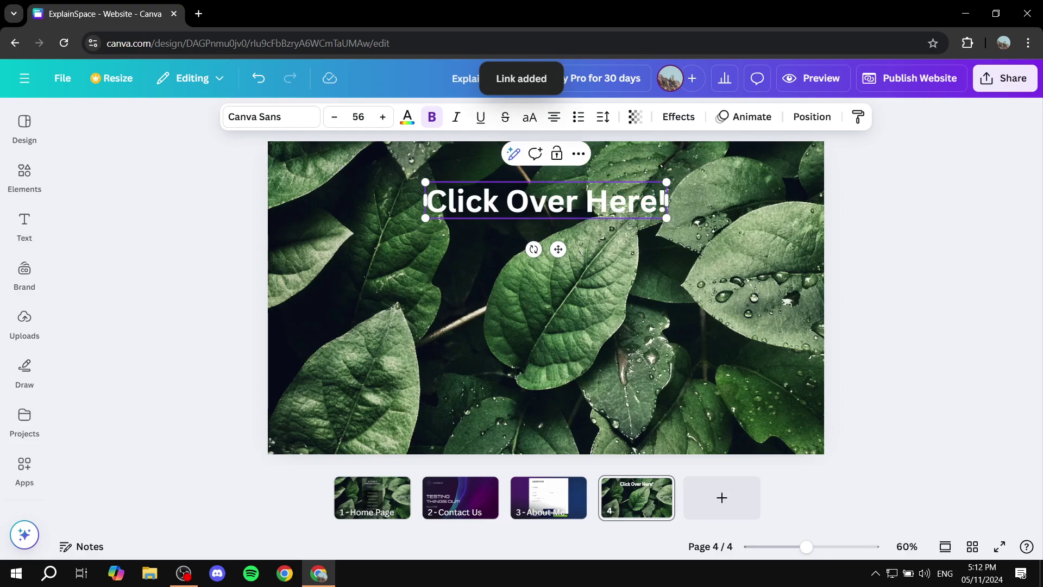
key("ctrl+shift+Right")
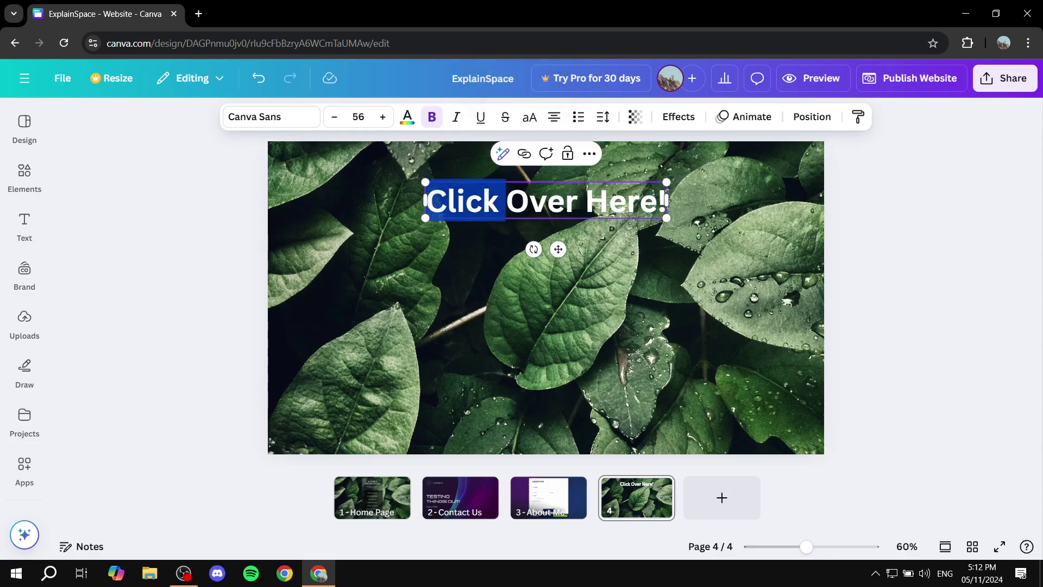
double_click(621, 201)
left_click(546, 326)
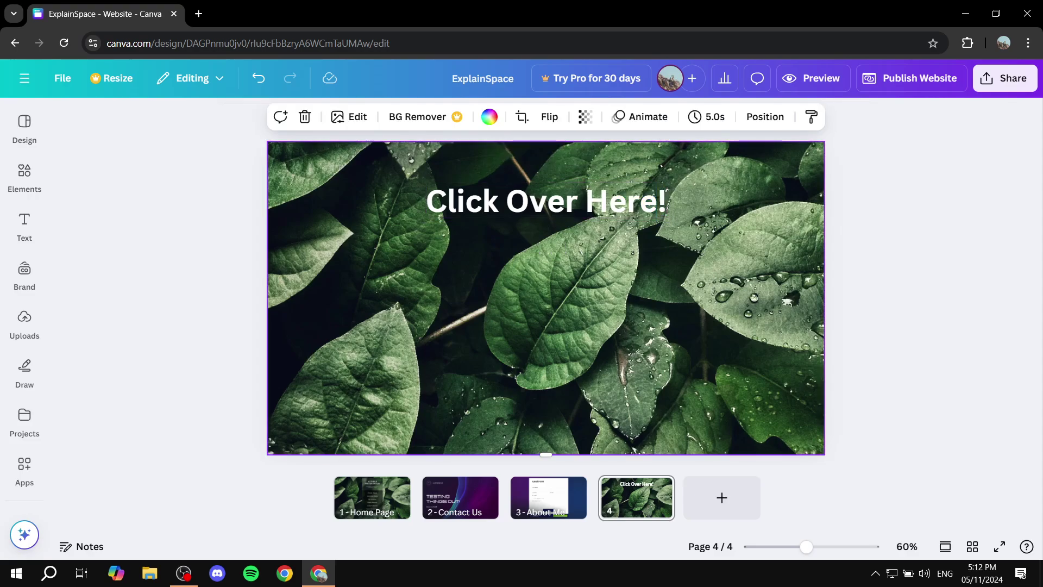
Add a subheading reading "Click Here!" centred just below the heading on page 4
mouse_move(24, 226)
left_click(166, 366)
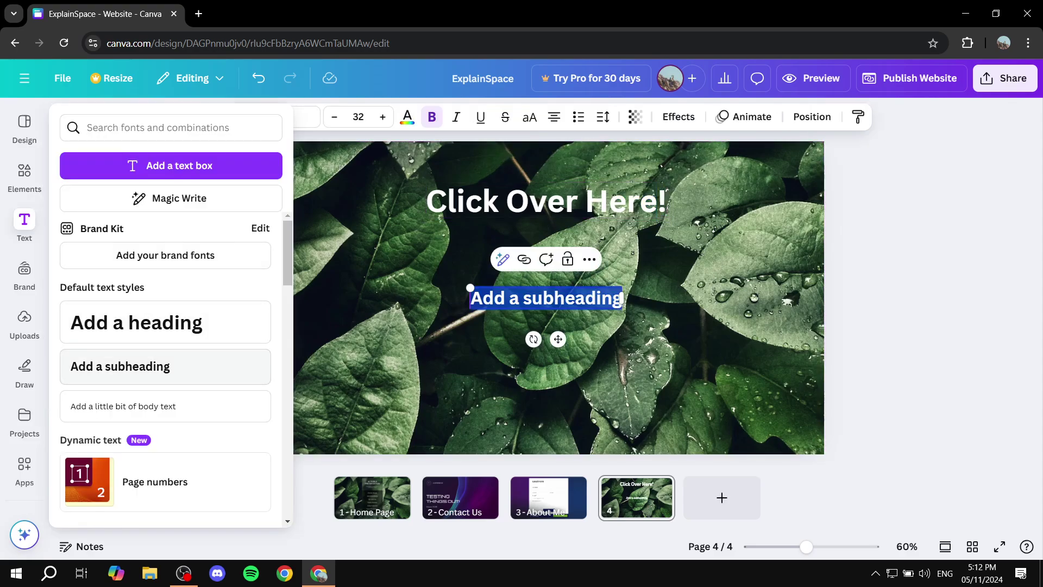
left_click(24, 226)
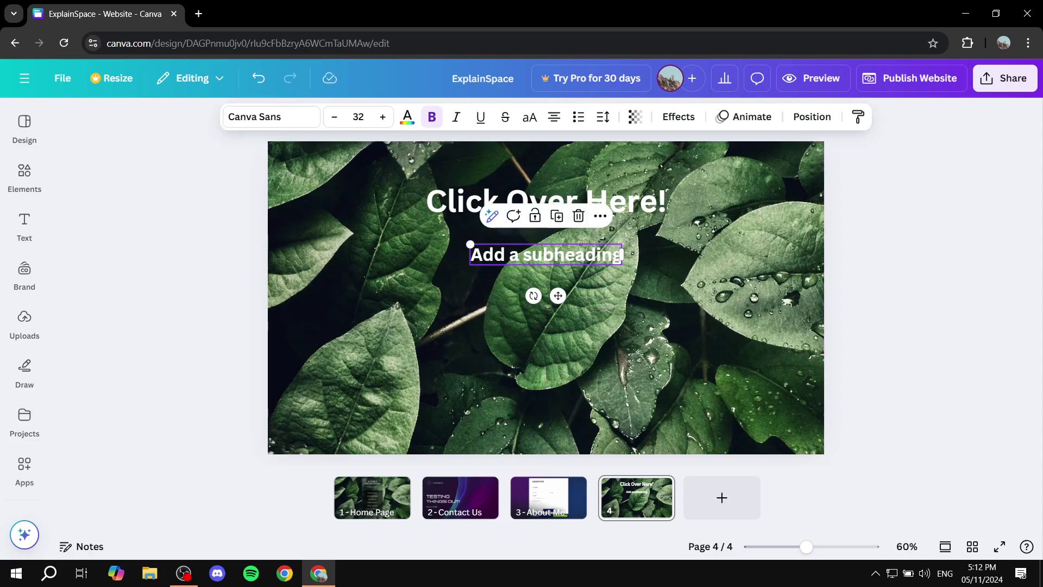
key("BackSpace")
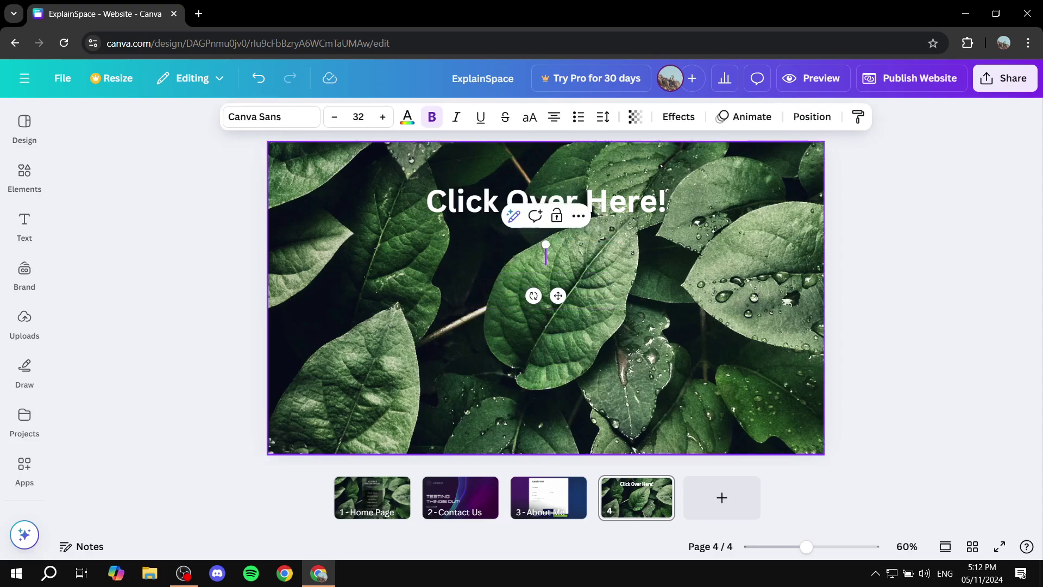
type("Click Here!")
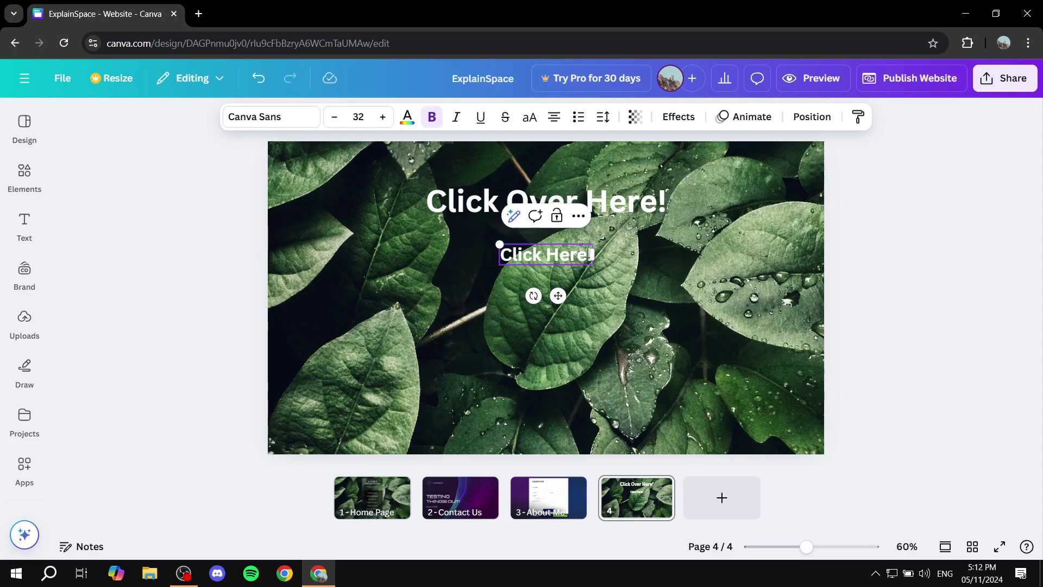
Link only the word "Here!" in the subheading to google.com
left_click_drag(546, 255, 593, 255)
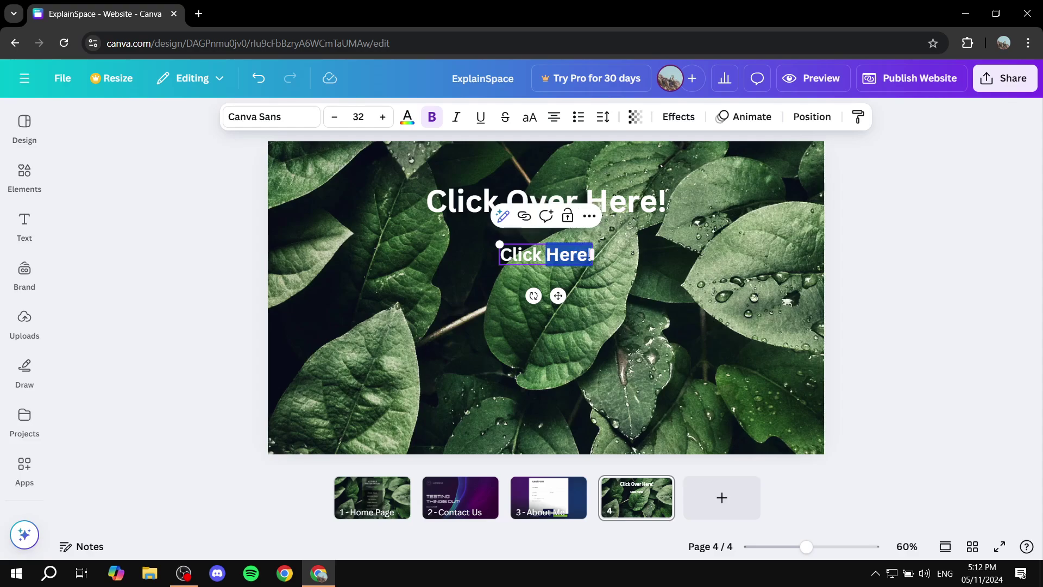
left_click(589, 216)
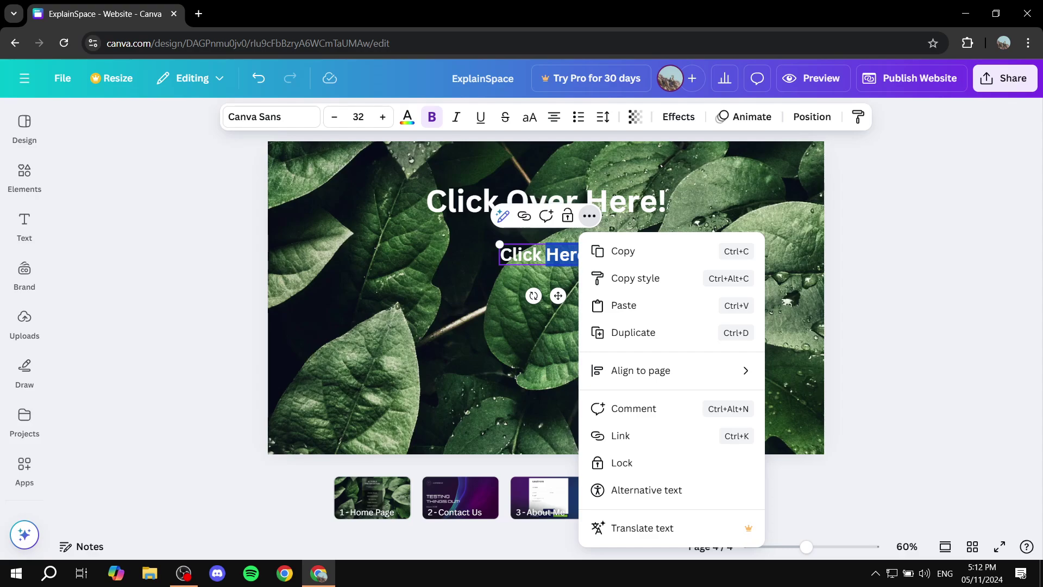
left_click(625, 436)
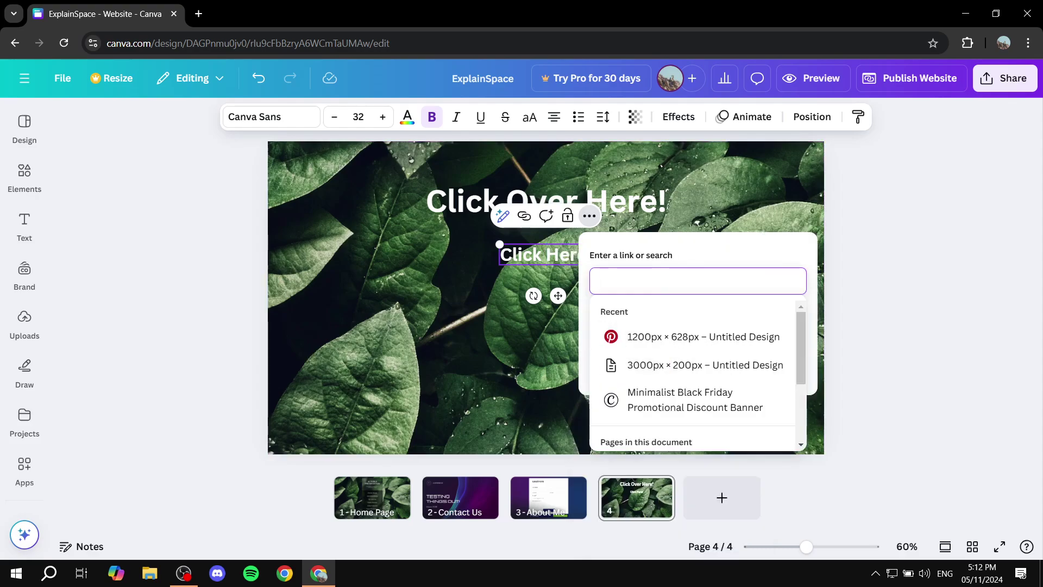
type("google.com")
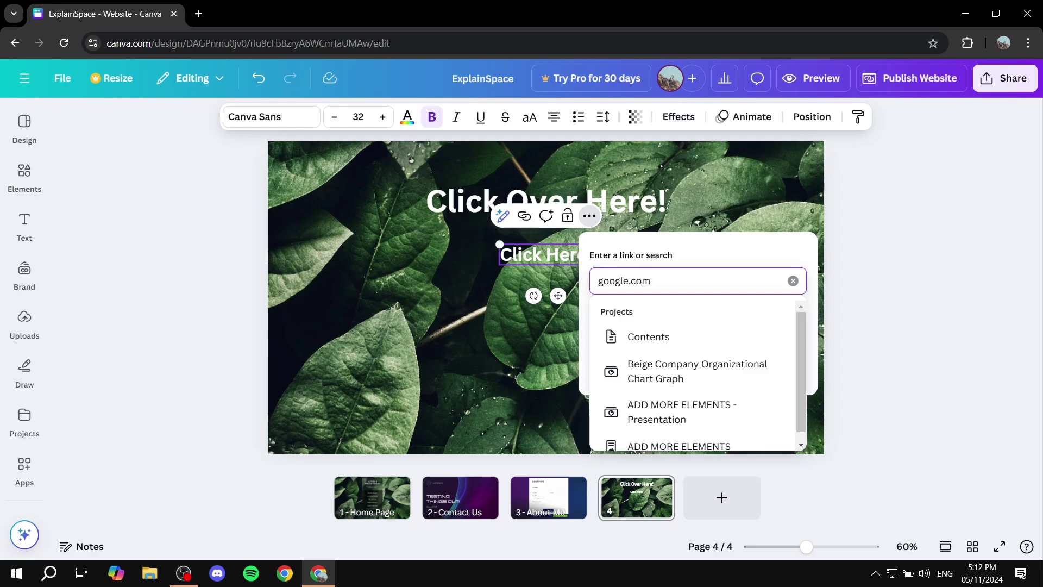
key("Return")
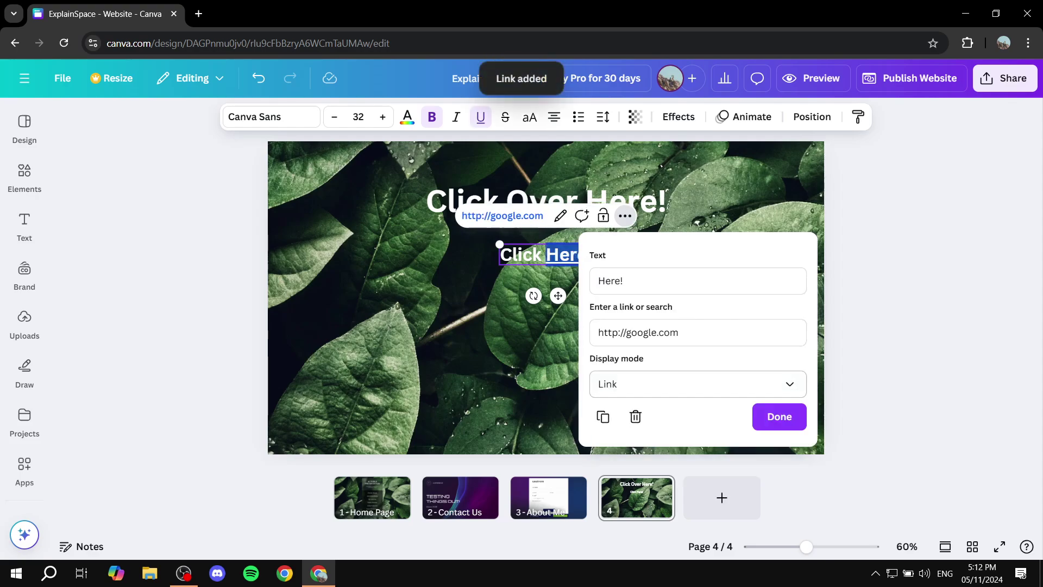
left_click(779, 416)
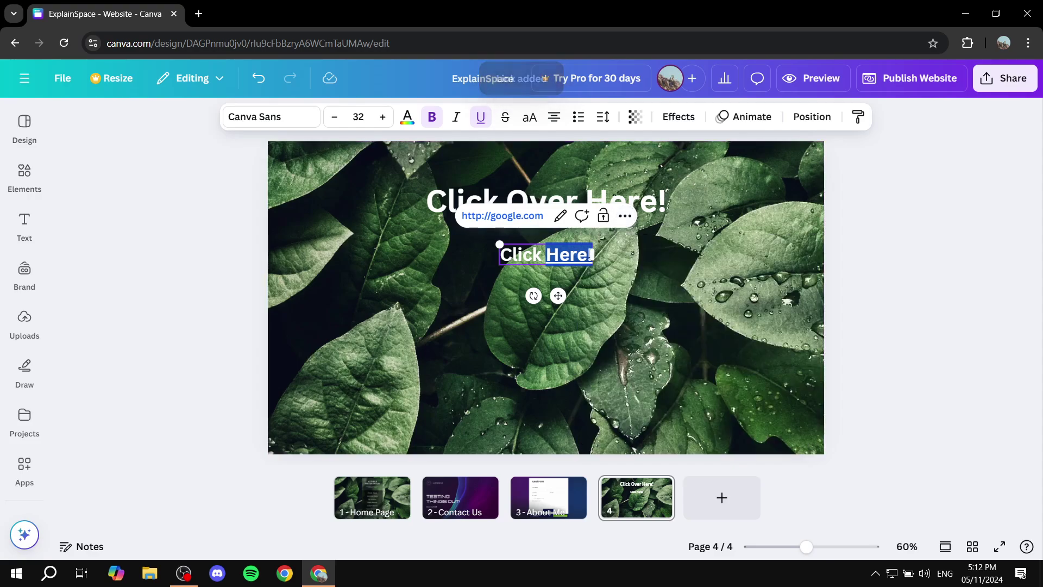
Reselect the linked word "Here" in the subheading to examine its link
left_click(788, 298)
left_click(569, 255)
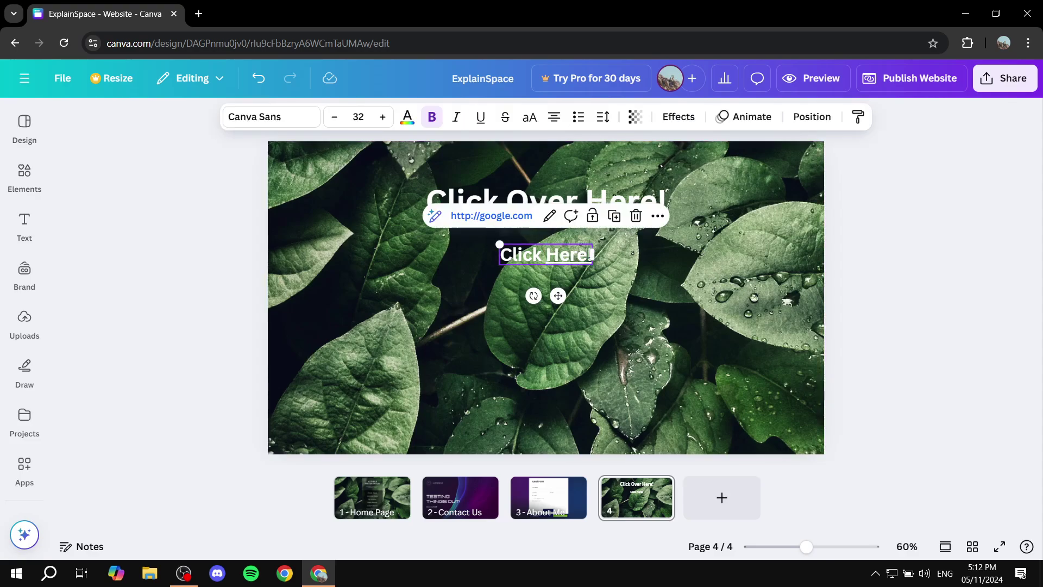
double_click(568, 255)
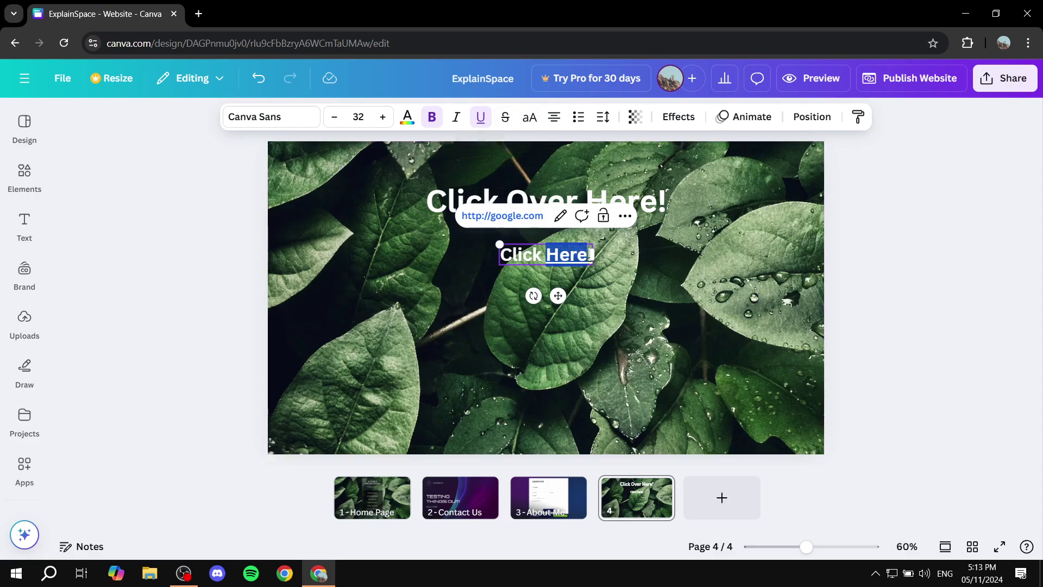
Remove the underline from the linked word "Here" in the subheading and check the word "Click" for a link
left_click(480, 116)
left_click(722, 326)
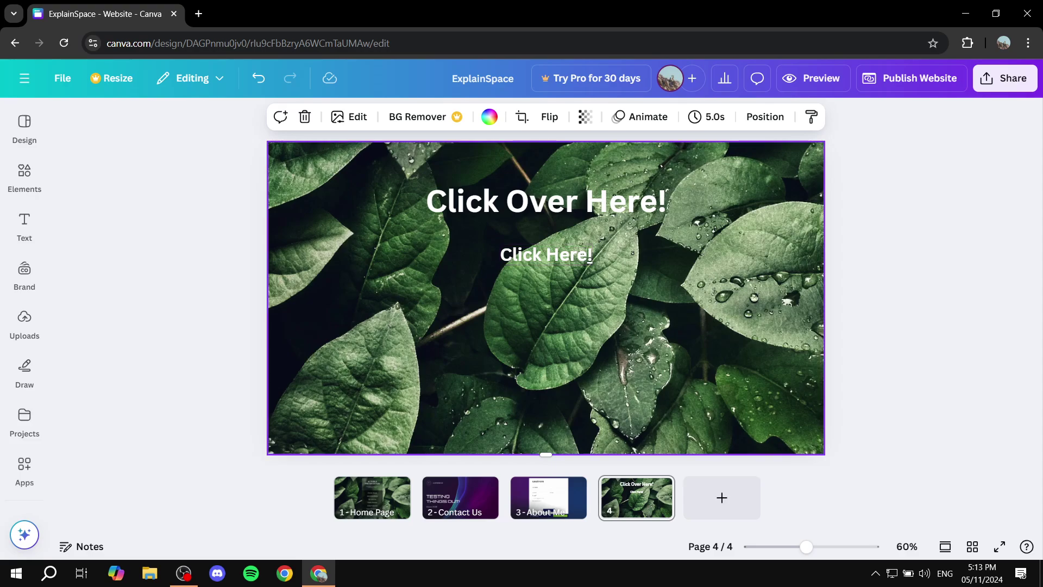
double_click(512, 254)
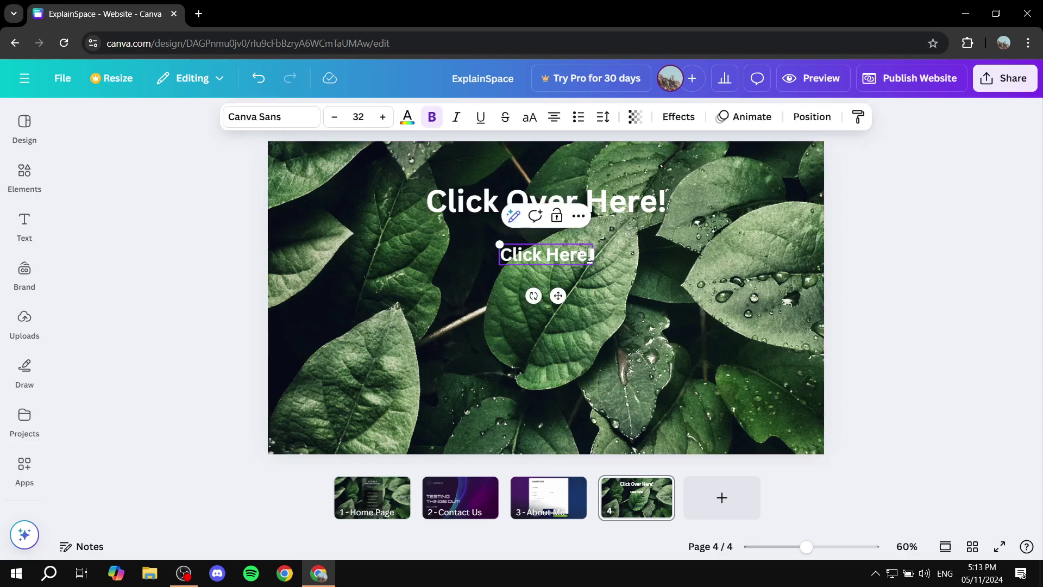
left_click_drag(542, 254, 500, 254)
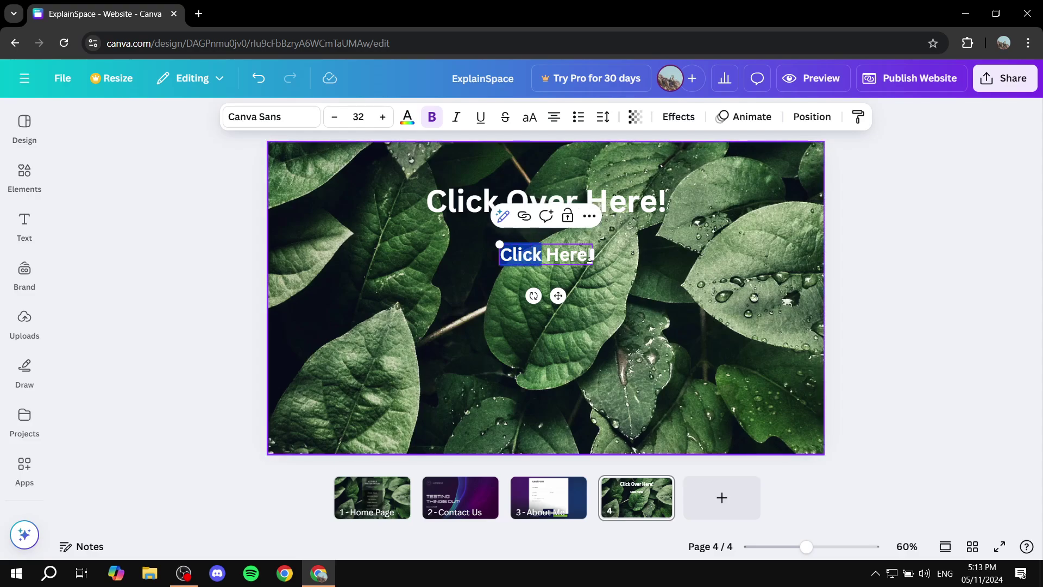
left_click(546, 354)
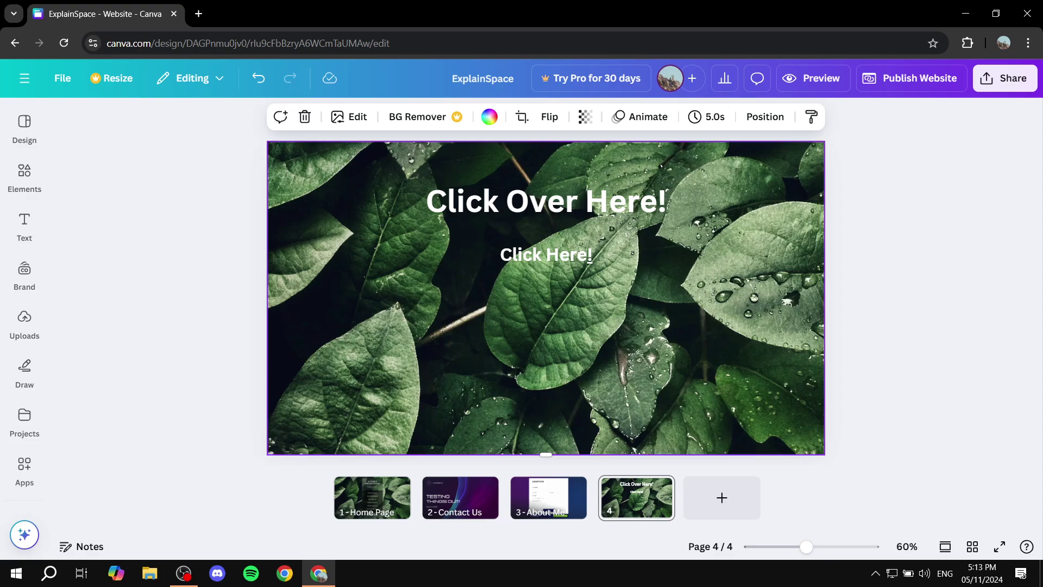
Find a plain red rounded graphic with the element search "Button", place it below the subheading on page 4 and enlarge it slightly
left_click(24, 174)
left_click(171, 127)
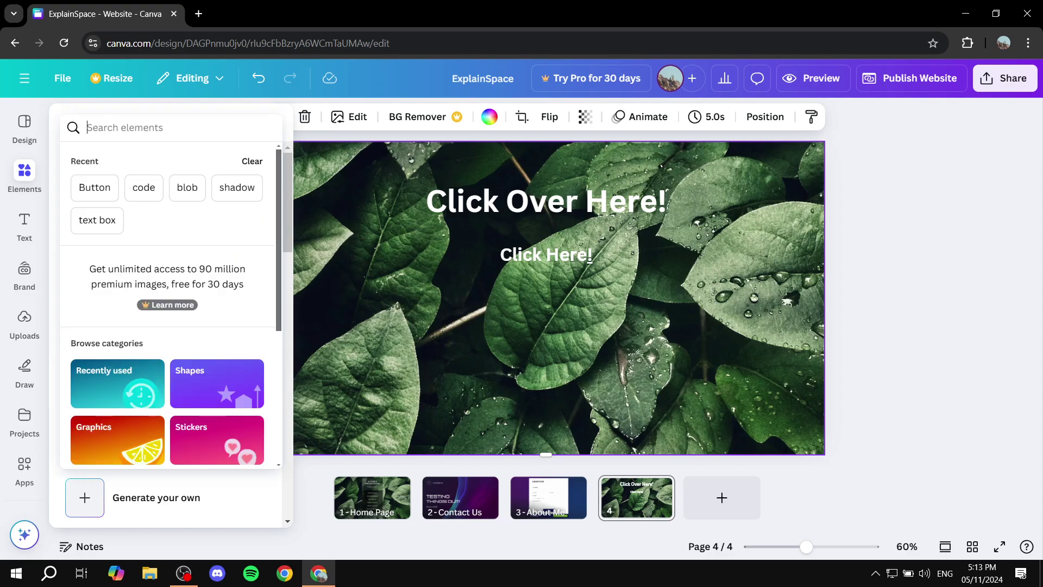
left_click(95, 187)
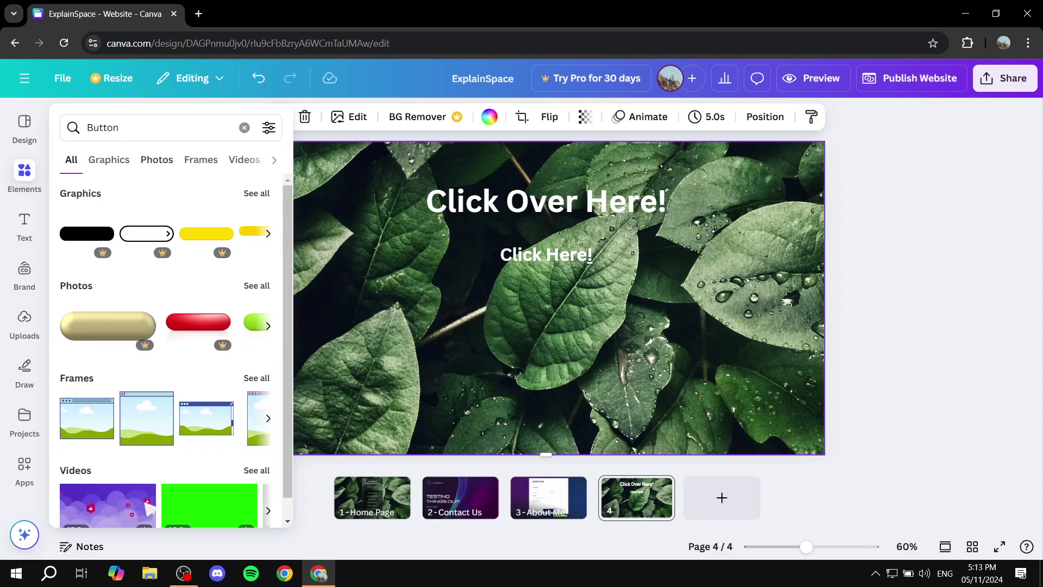
left_click(109, 159)
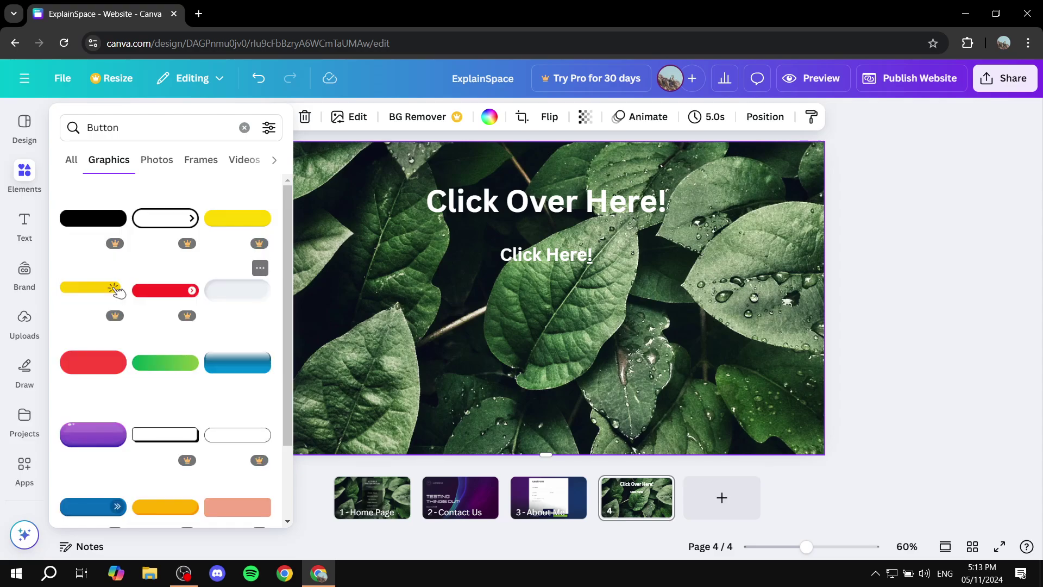
scroll(163, 353, "down", 2)
left_click(93, 294)
left_click(297, 315)
left_click_drag(546, 298, 551, 345)
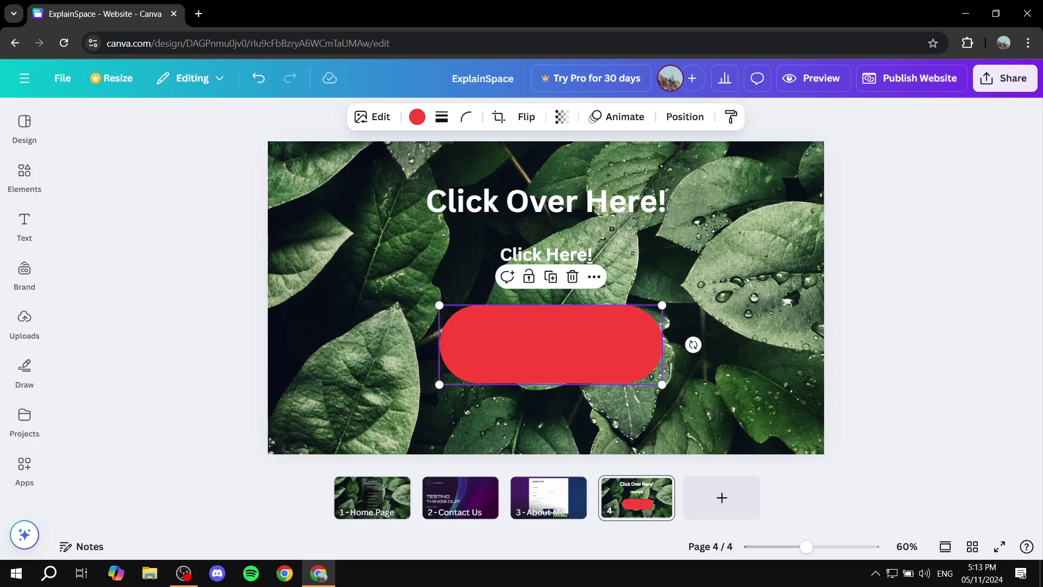
left_click_drag(662, 384, 706, 400)
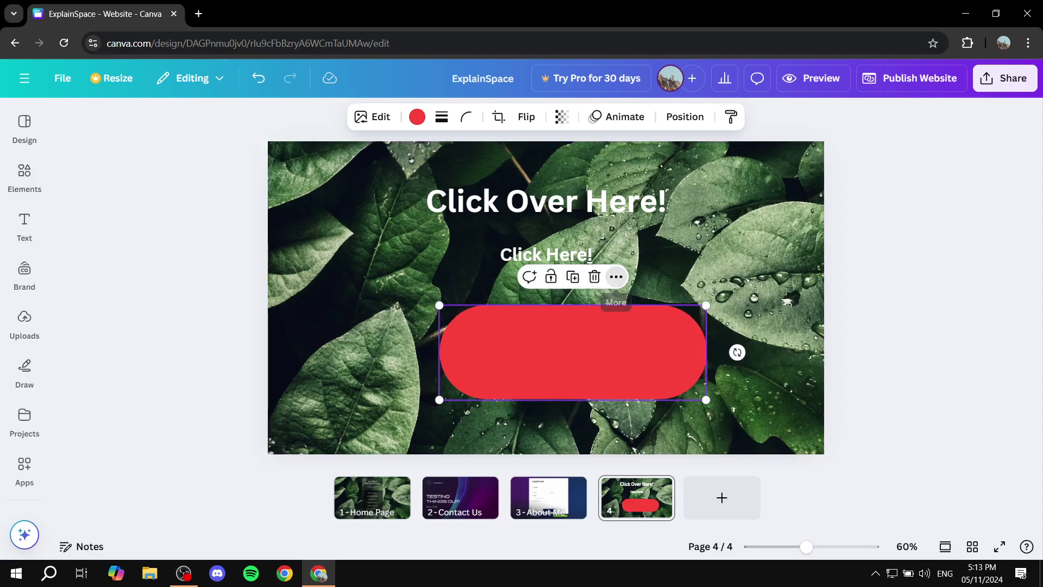
Link the red button graphic to the document page "1 - Home Page" and deselect it
left_click(617, 276)
left_click(647, 523)
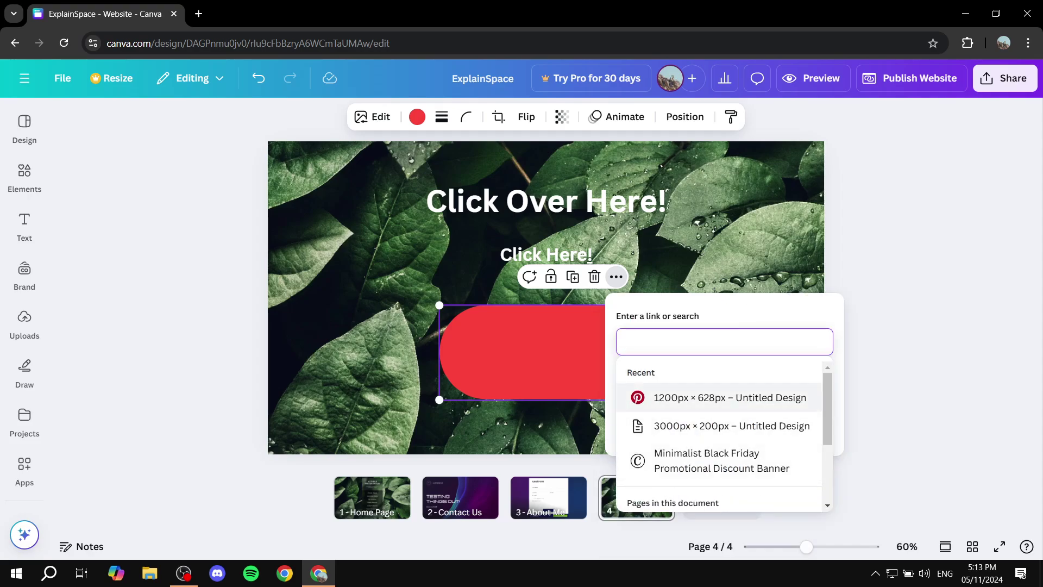
scroll(720, 435, "down", 2)
left_click(690, 410)
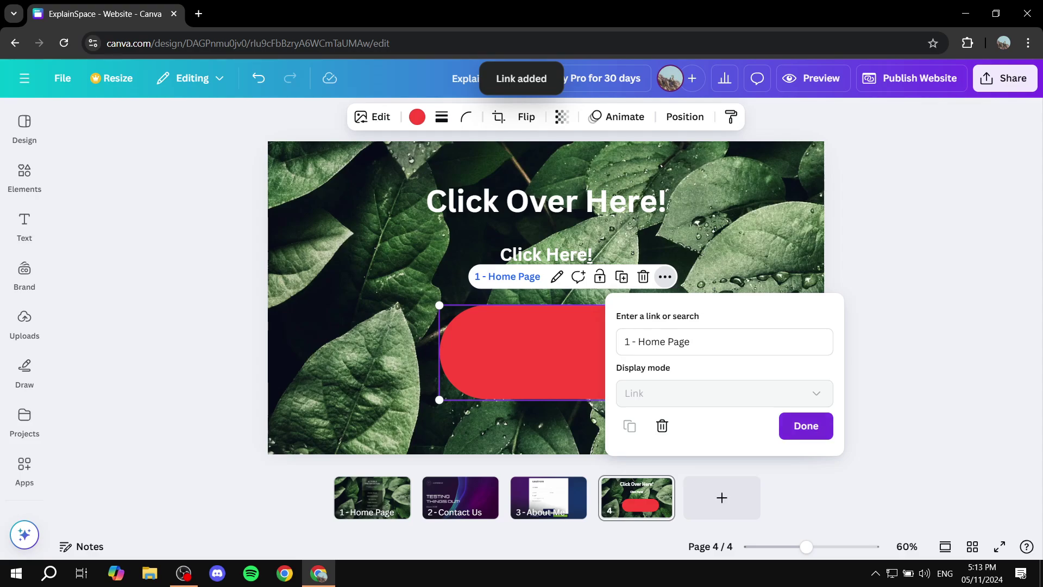
left_click(806, 426)
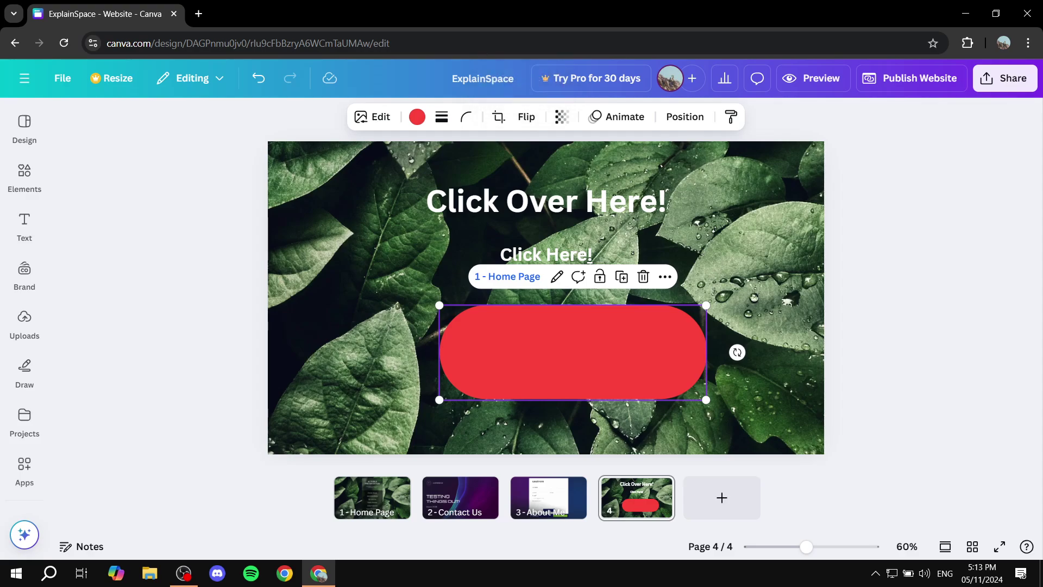
left_click(353, 261)
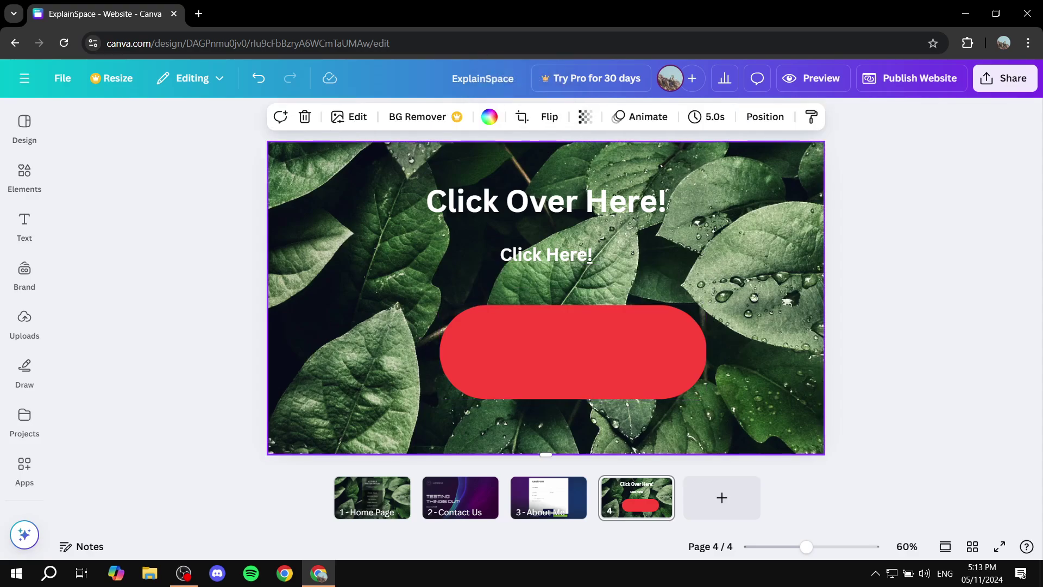